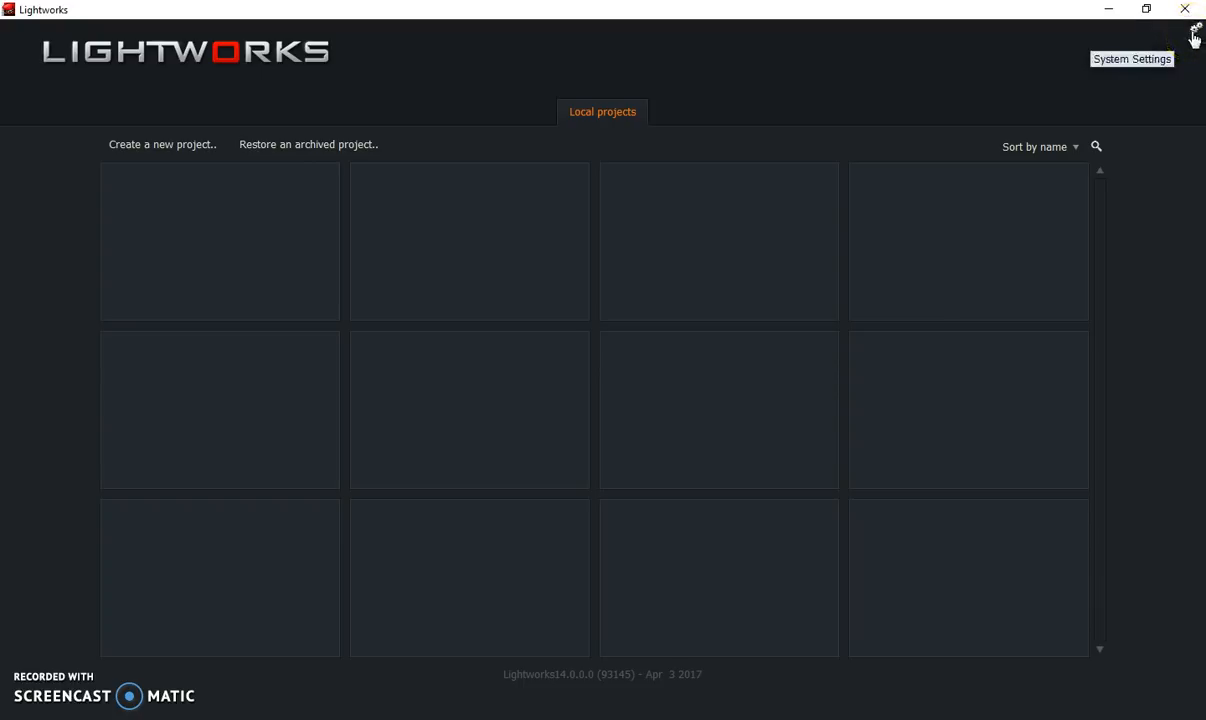
Review the system settings for interface, hardware and licensing options, and close them
click(1194, 36)
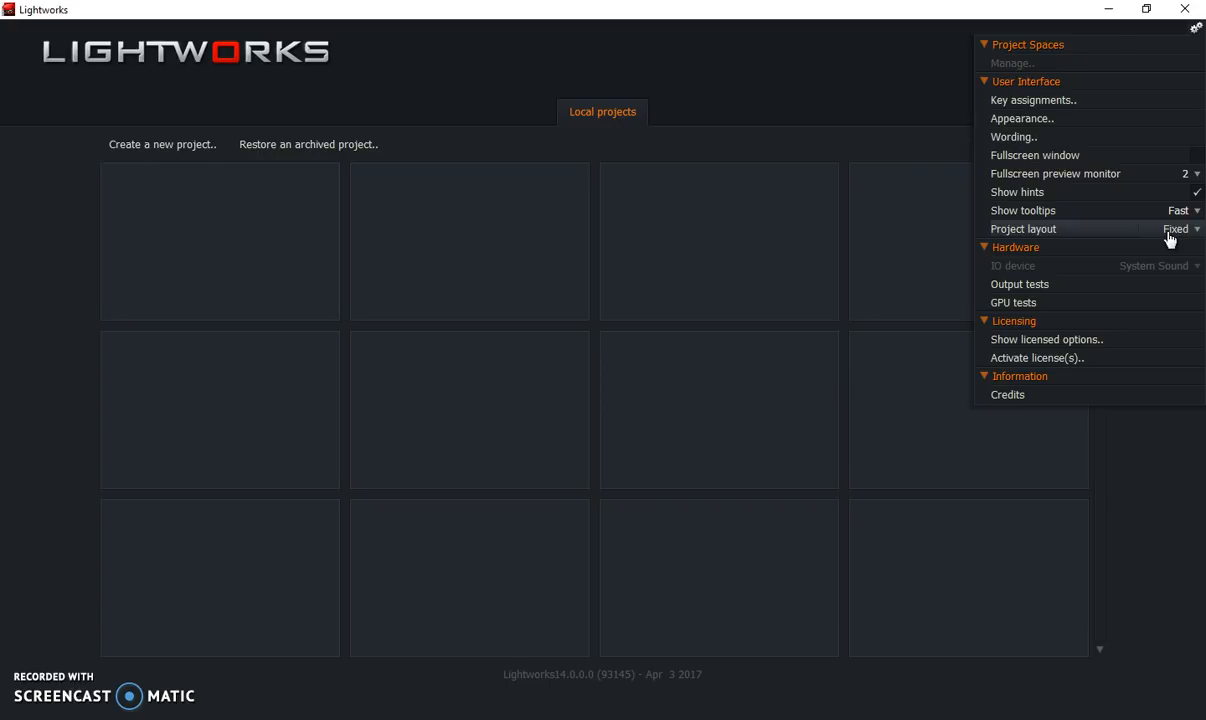
click(1115, 216)
click(902, 73)
click(205, 137)
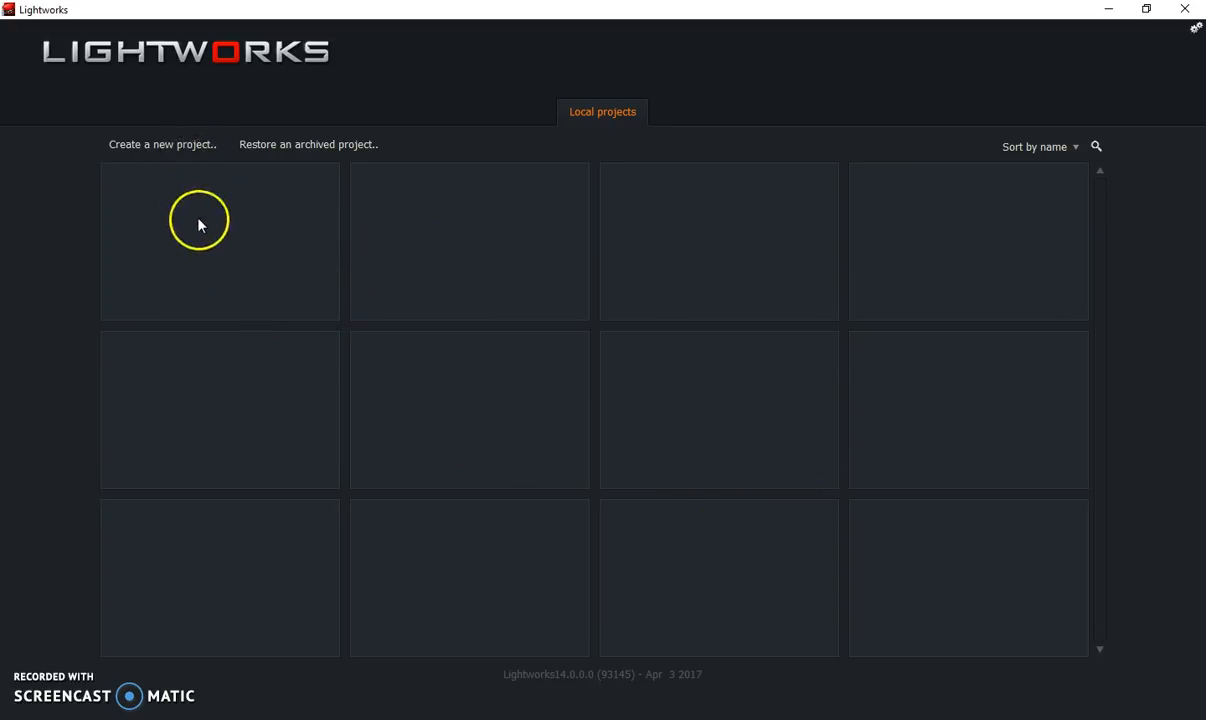
Create a new project named Lightworks Tutorials with the frame rate set to Mixed rates
click(166, 149)
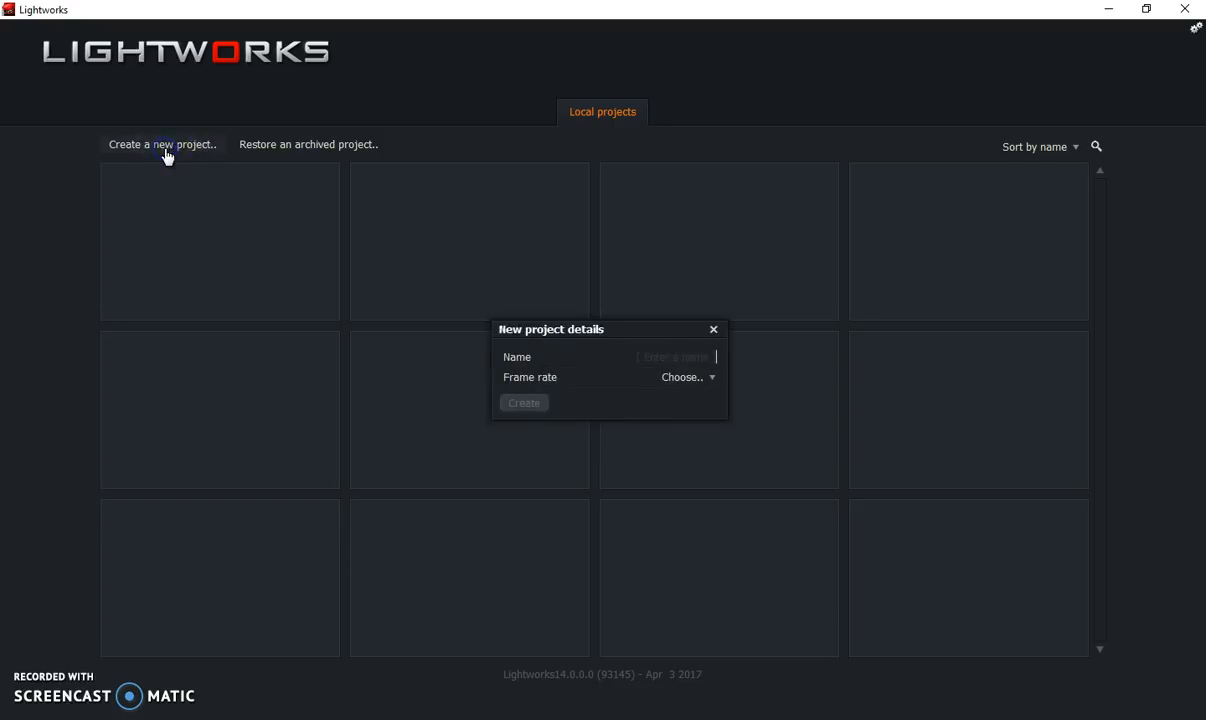
click(688, 358)
text(Lightworks Tutorials)
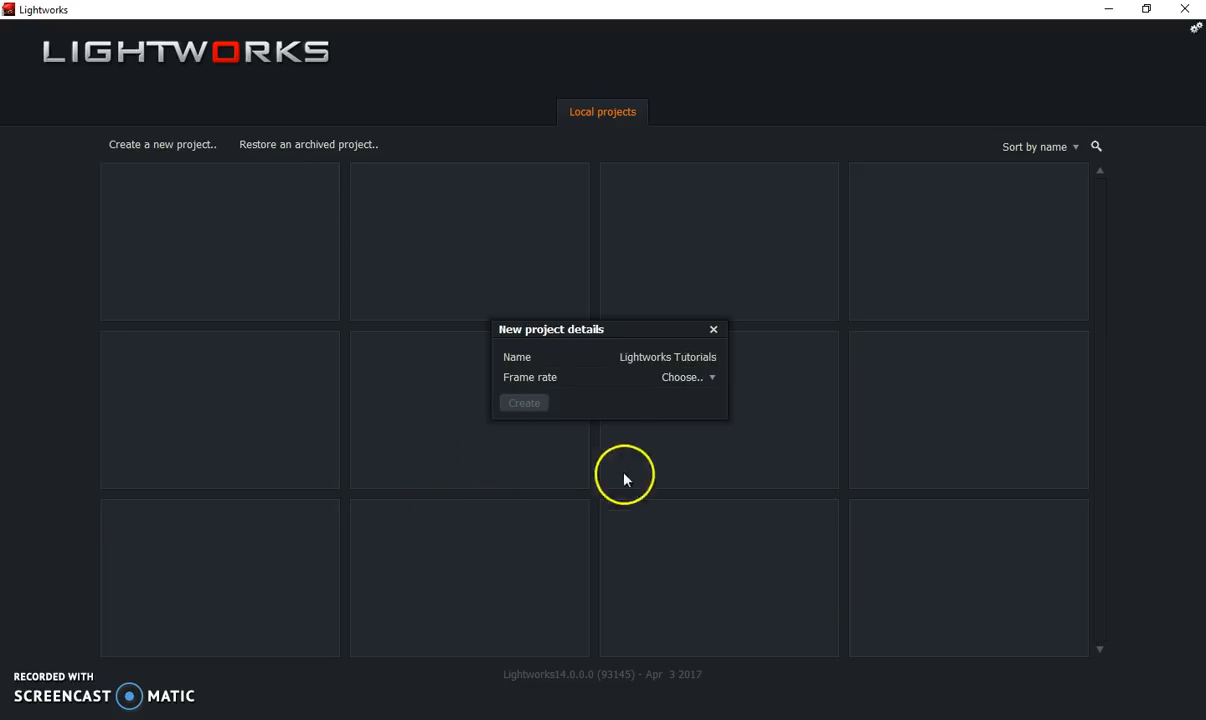
click(695, 385)
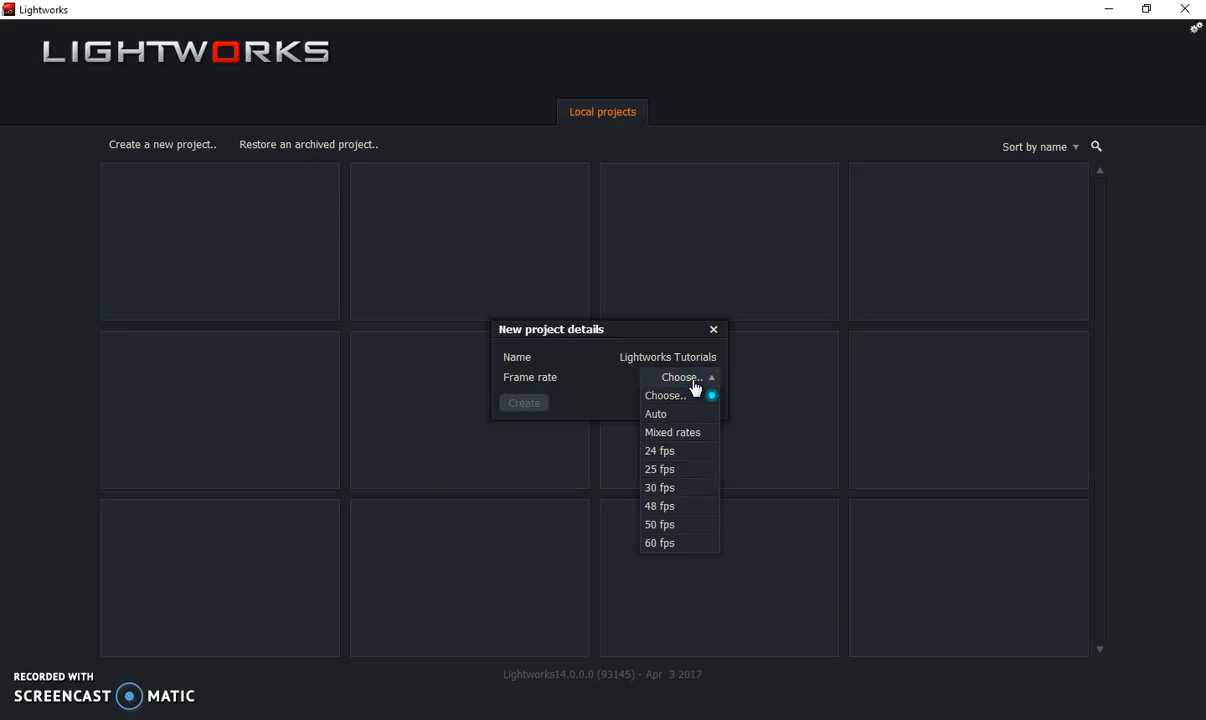
click(699, 436)
click(538, 406)
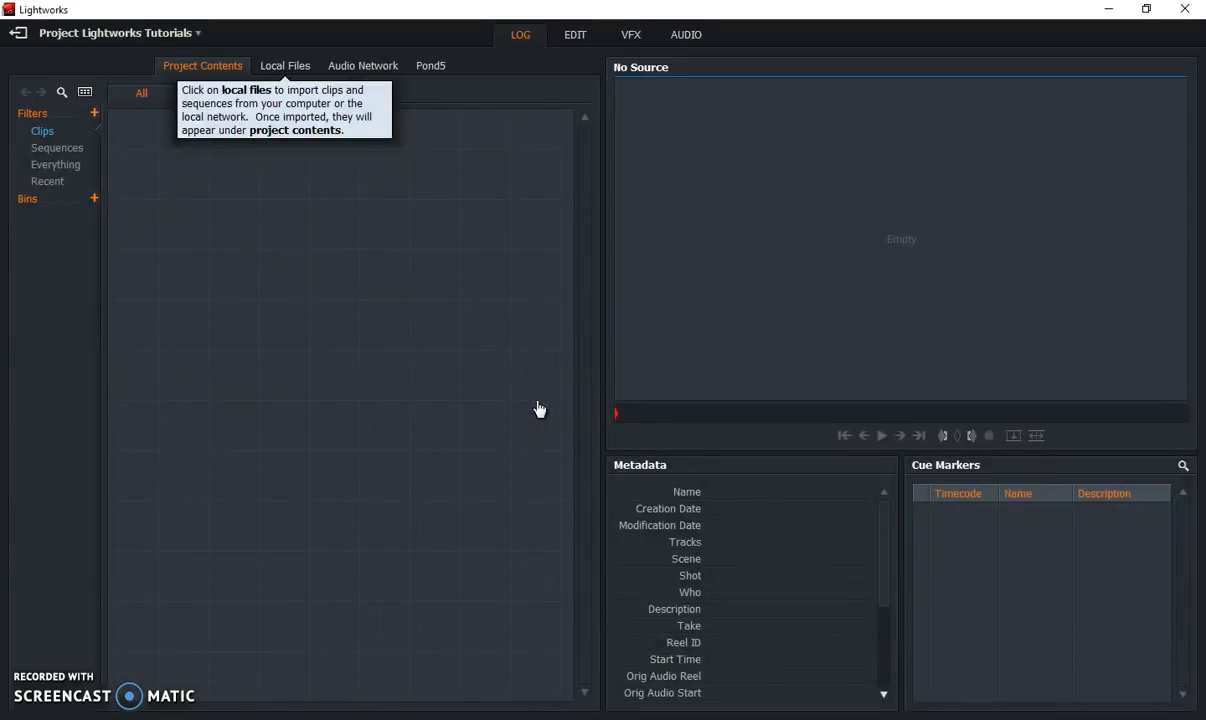
Look through the Edit, VFX and Audio workspaces and return to the Log workspace
click(706, 279)
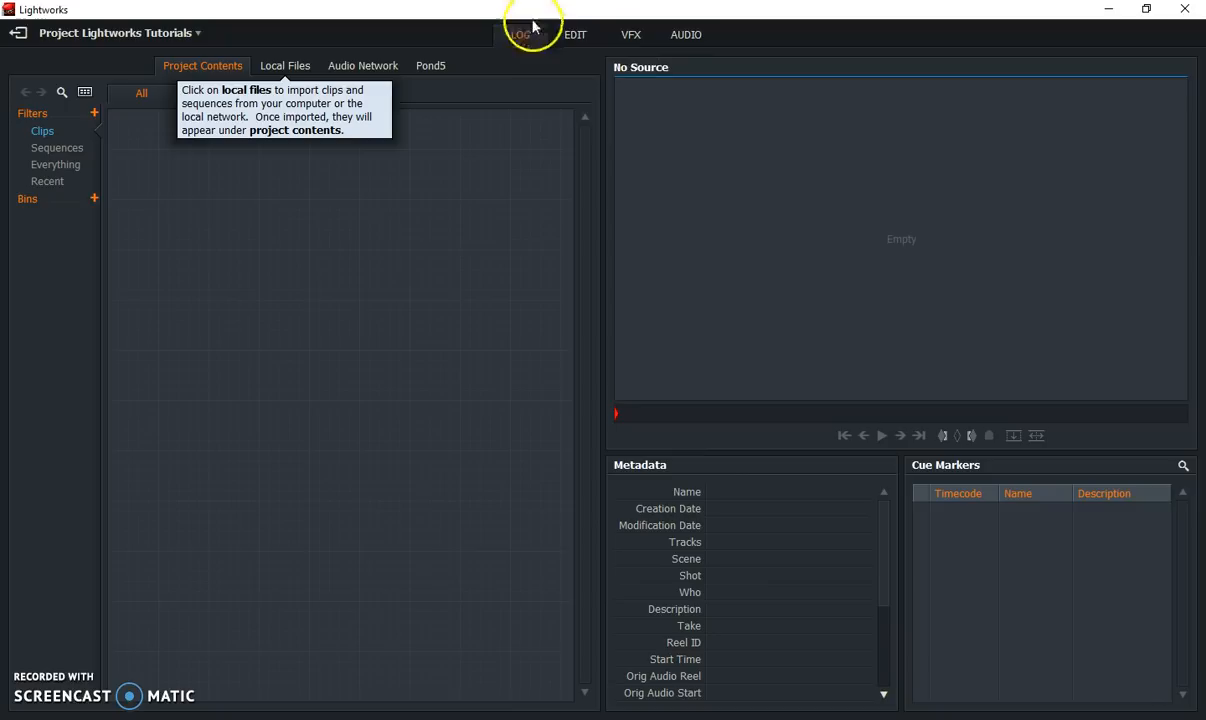
click(579, 40)
click(622, 42)
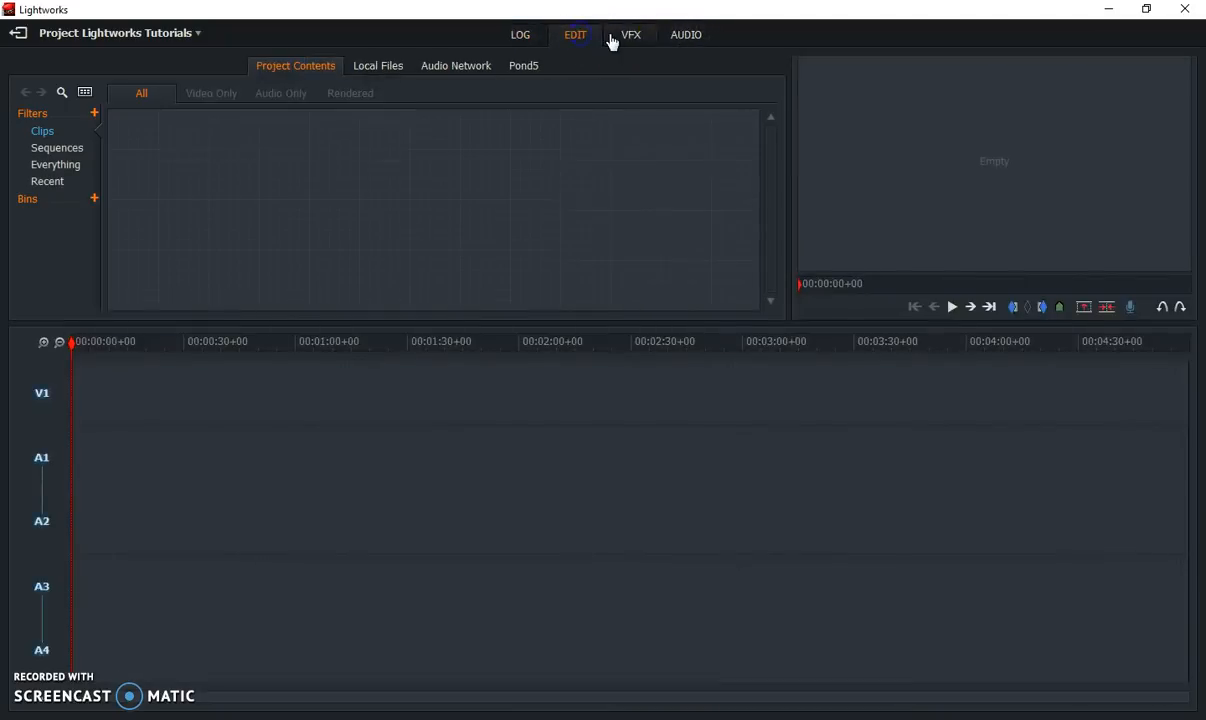
click(682, 40)
click(631, 45)
click(571, 40)
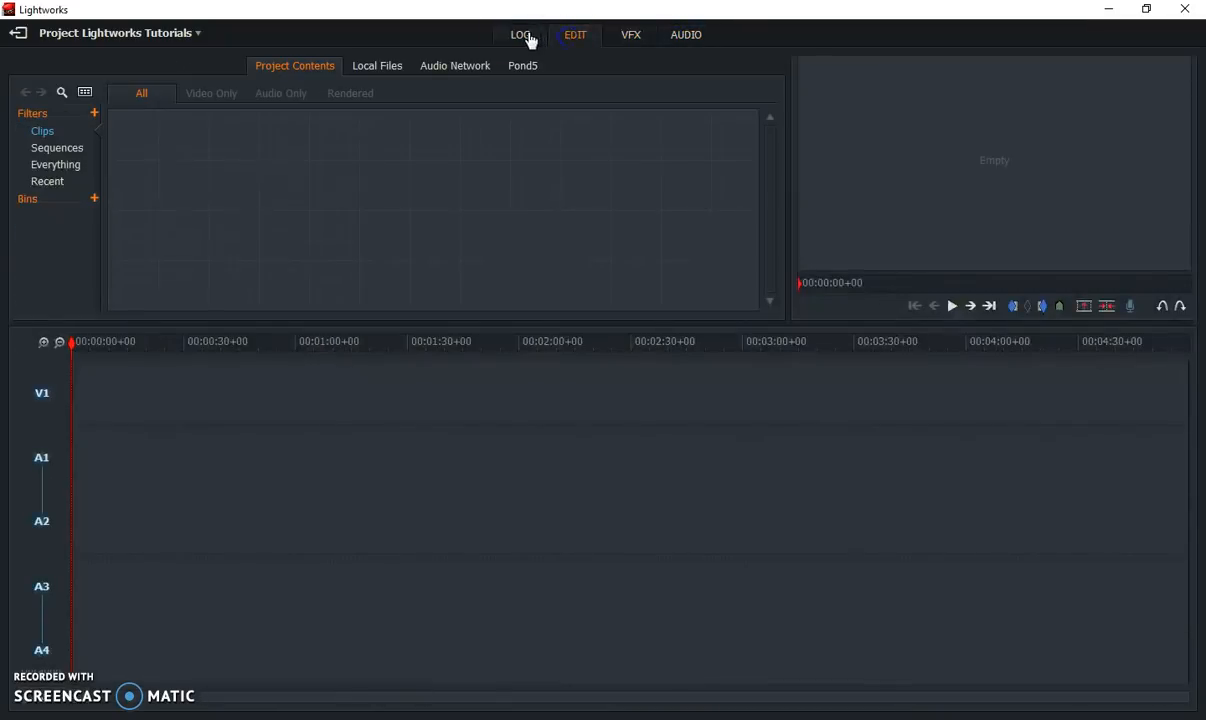
click(524, 38)
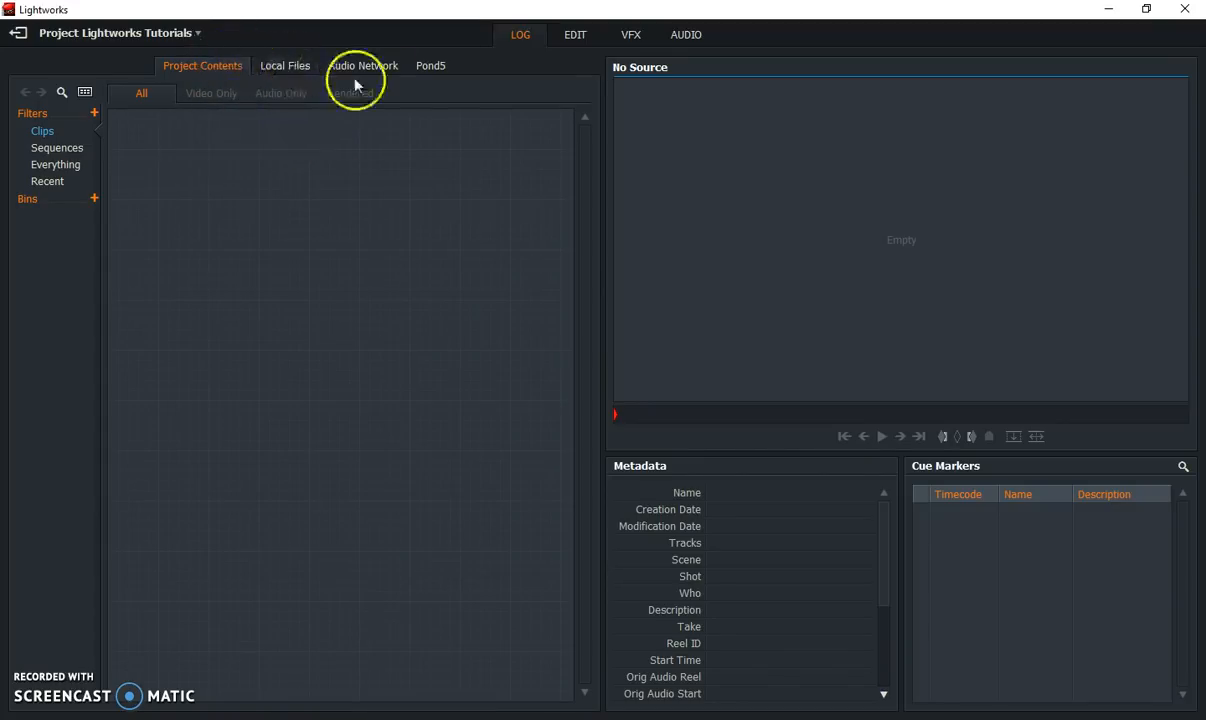
Browse the local files to the 100CANON folder inside DCIM on the F: SD card
click(301, 76)
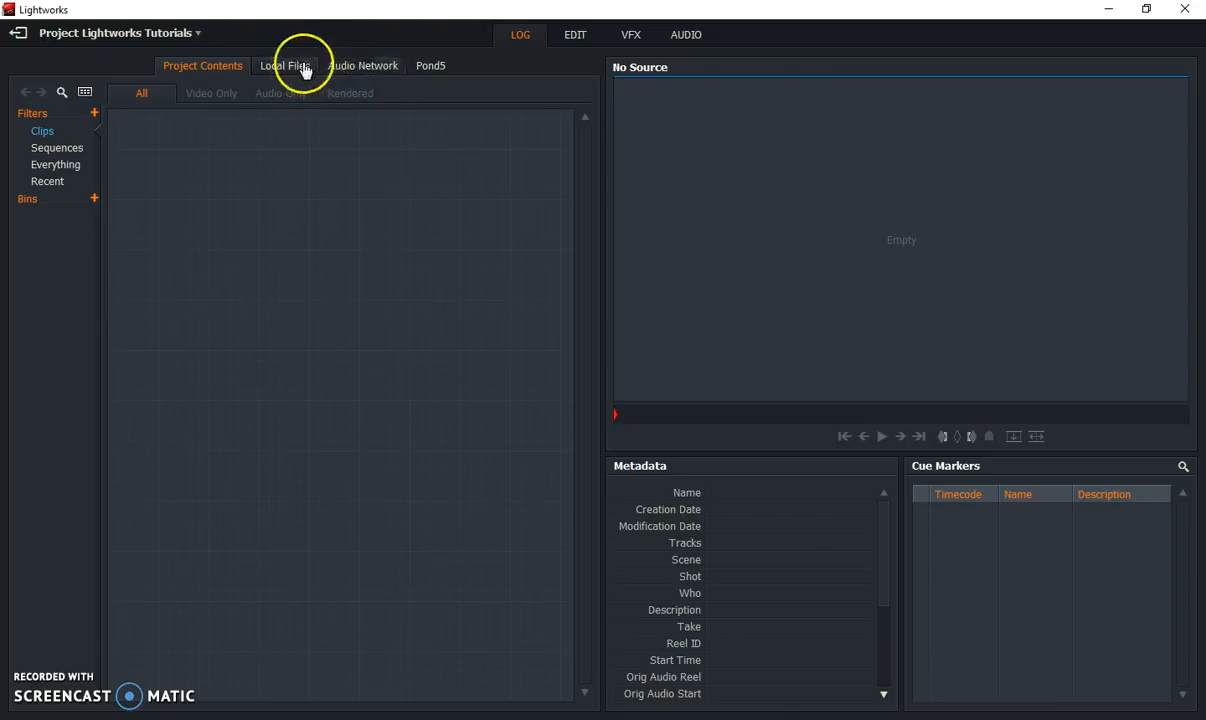
click(301, 72)
click(302, 72)
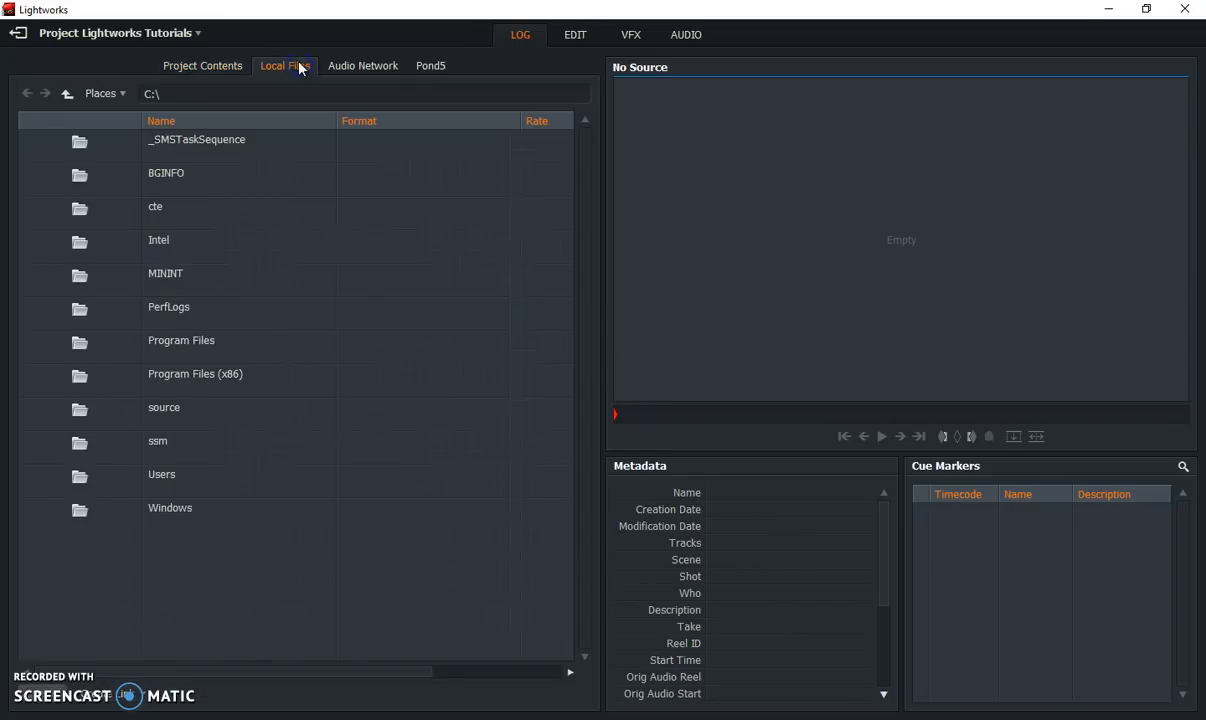
click(110, 96)
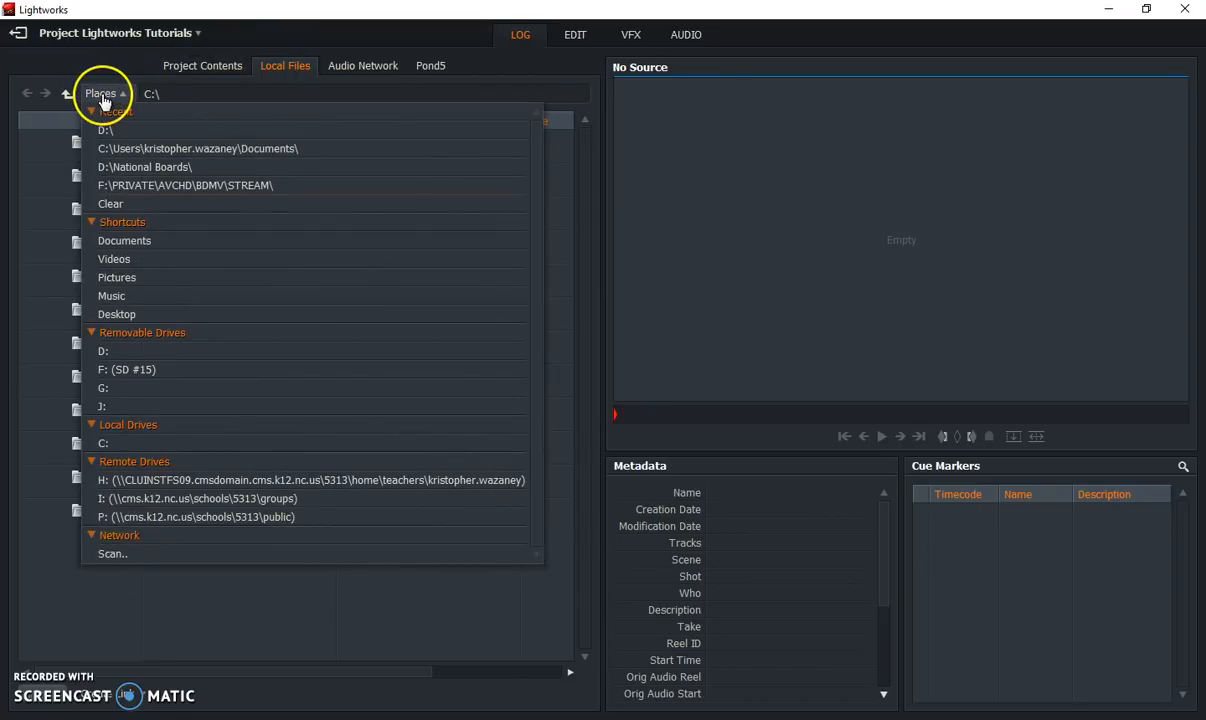
click(134, 370)
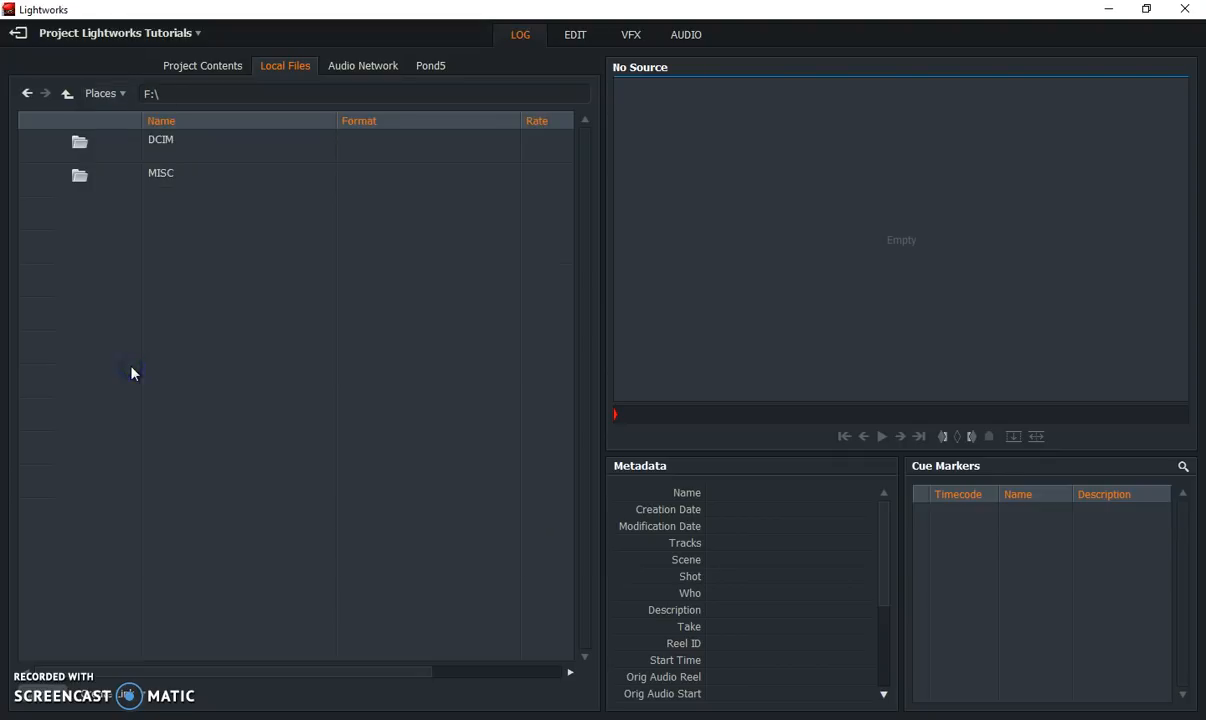
double_click(162, 140)
double_click(175, 142)
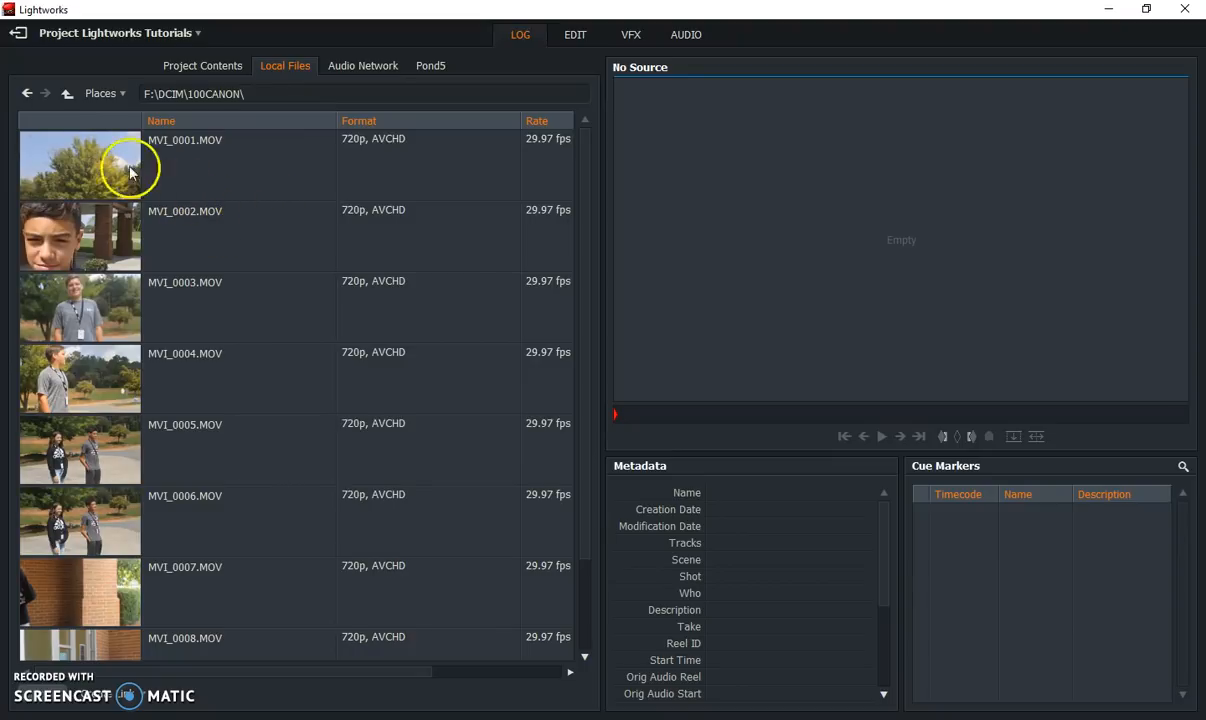
Import the clips MVI_0001.MOV through MVI_0007.MOV from the 100CANON folder into the project
scroll(85, 235, down, 2)
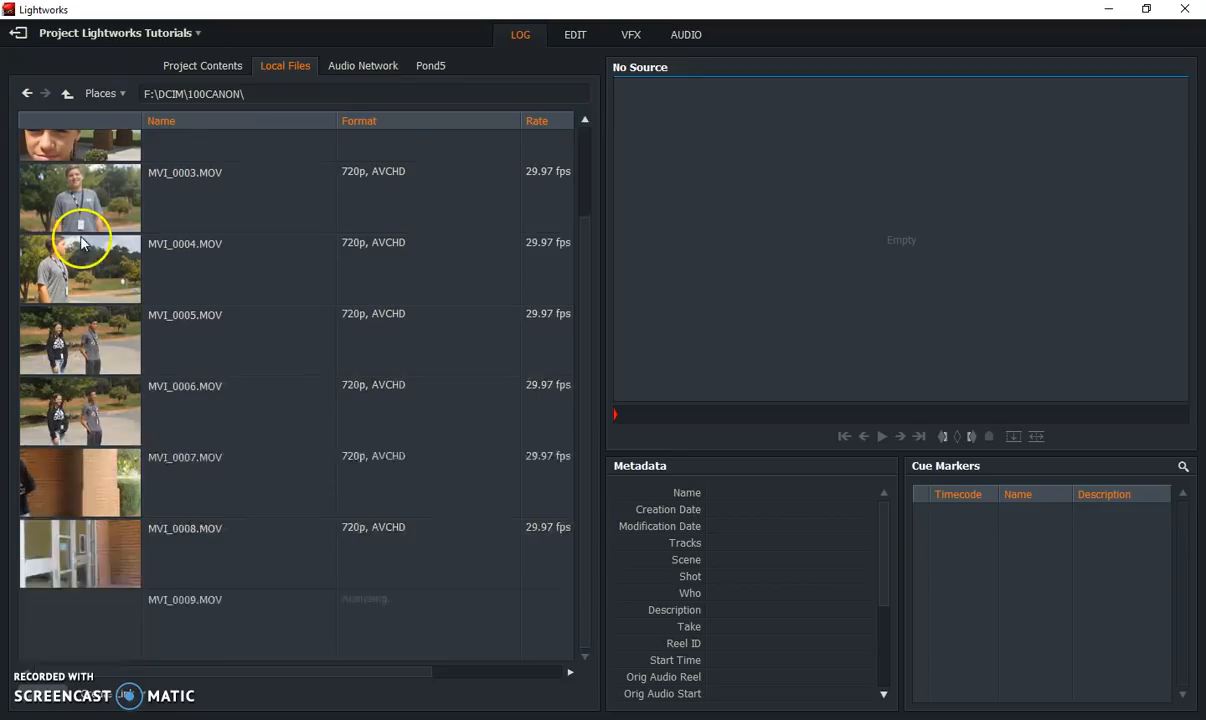
scroll(83, 254, up, 2)
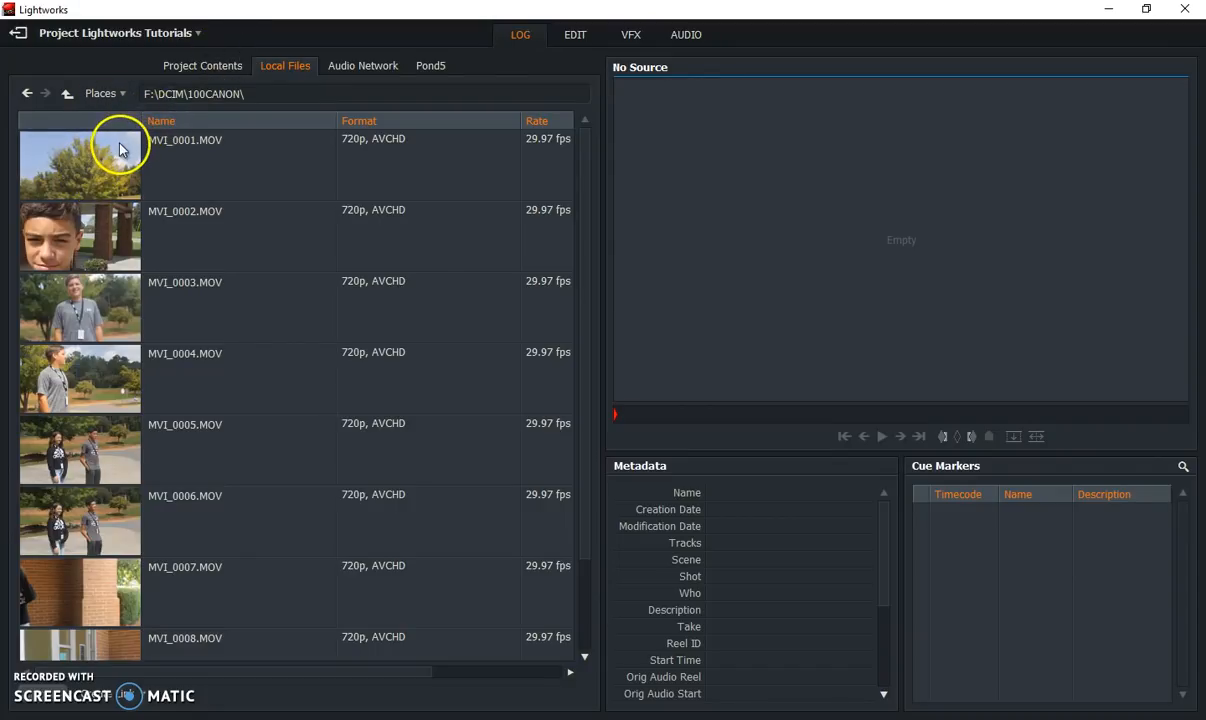
click(83, 172)
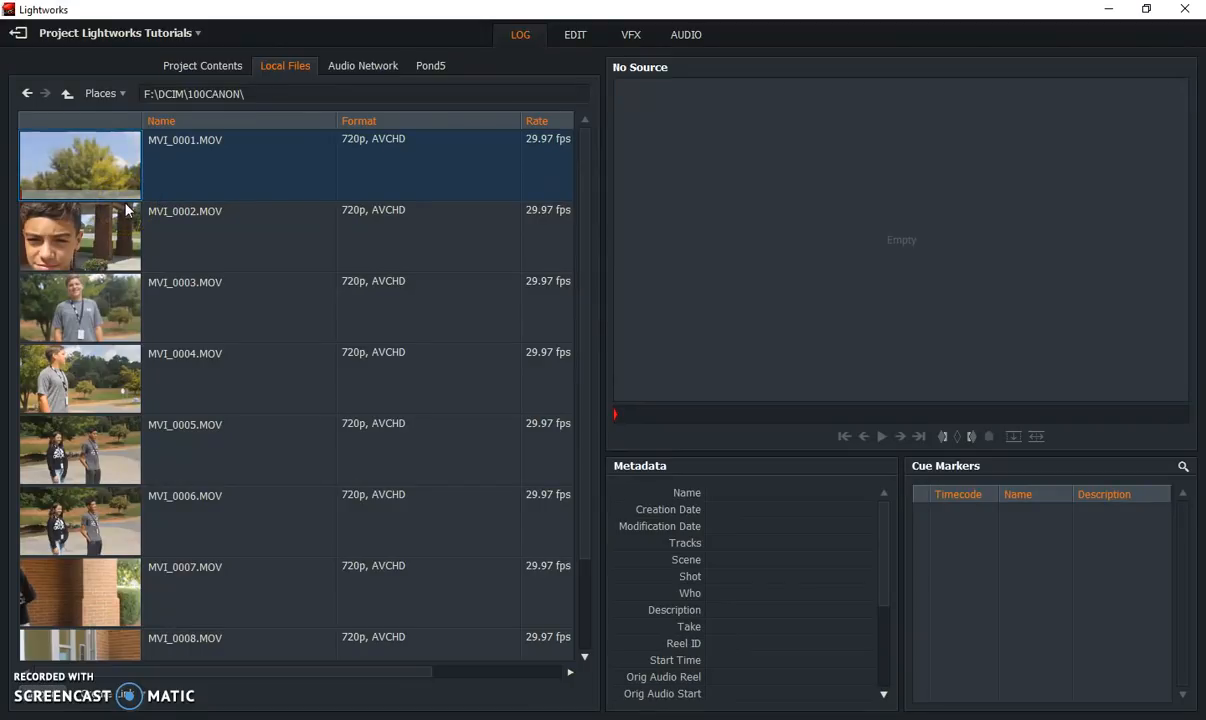
ctrl+click(110, 255)
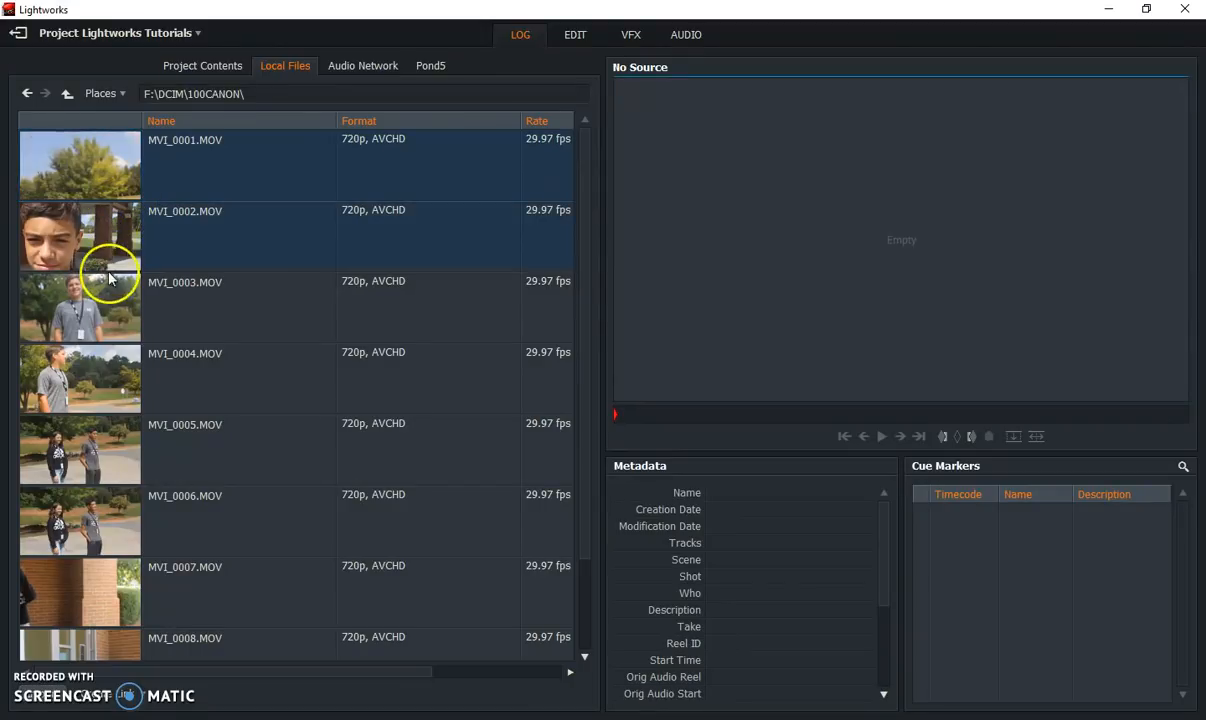
ctrl+click(78, 392)
ctrl+click(75, 435)
shift+click(98, 584)
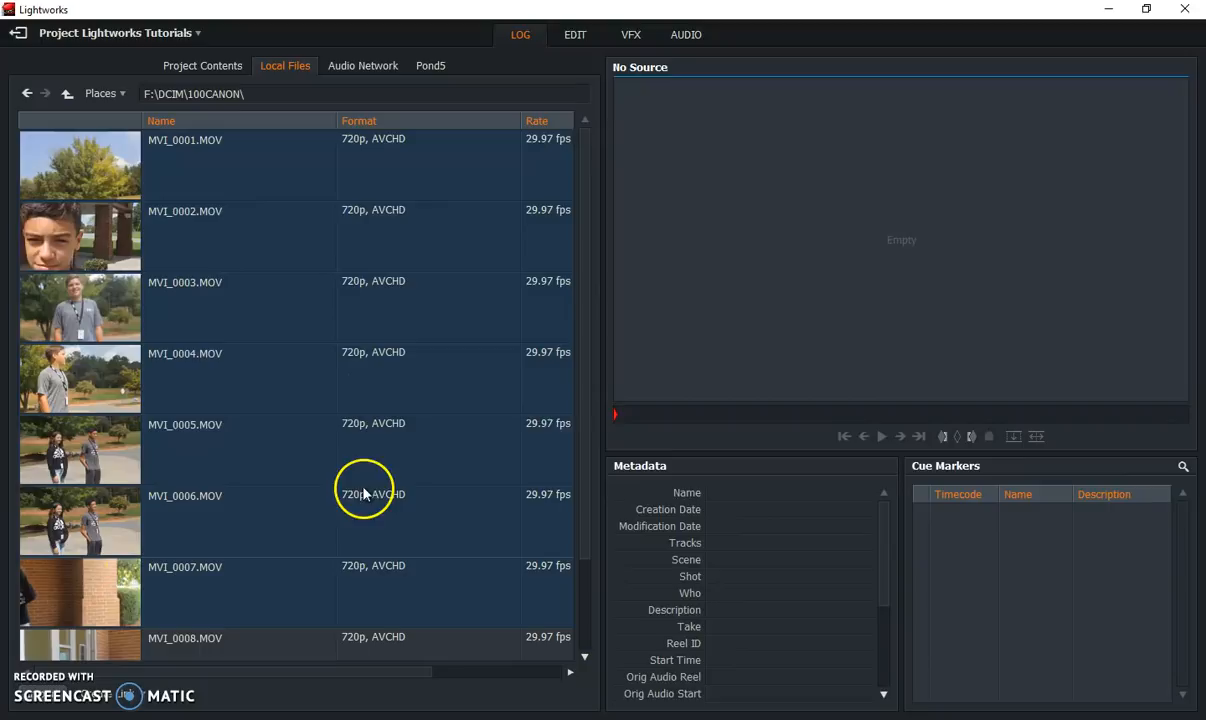
click(62, 703)
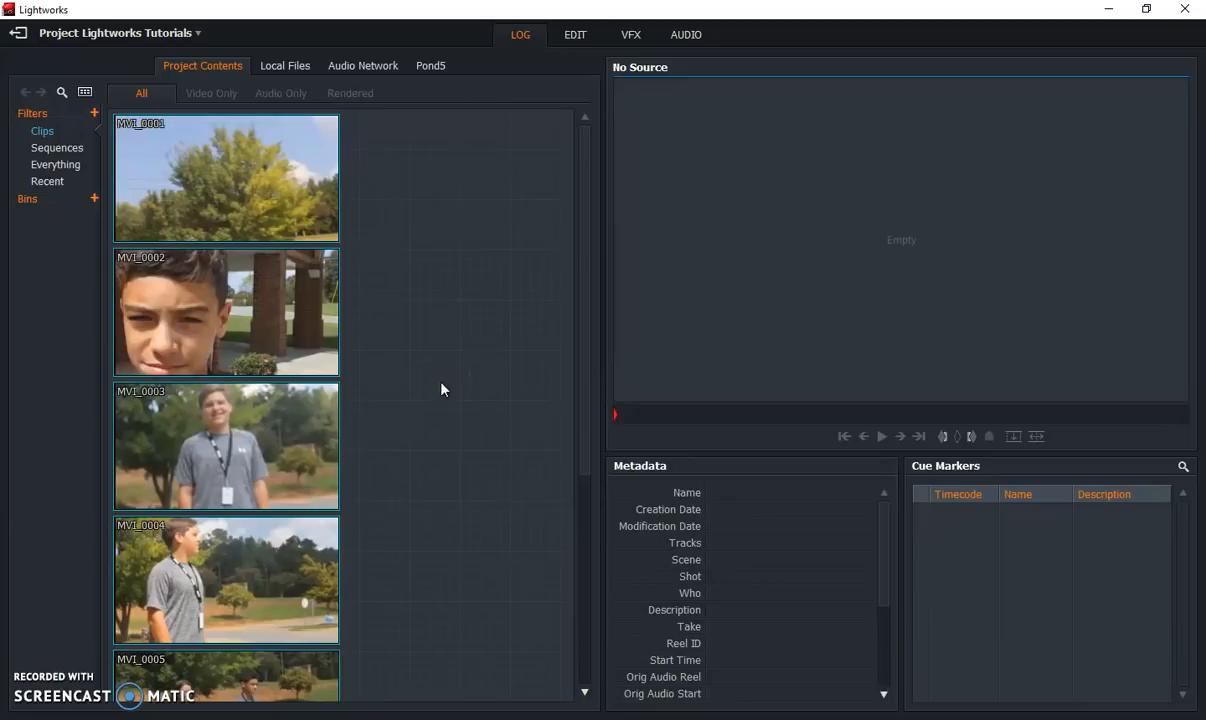
click(312, 577)
click(252, 420)
click(250, 197)
click(415, 204)
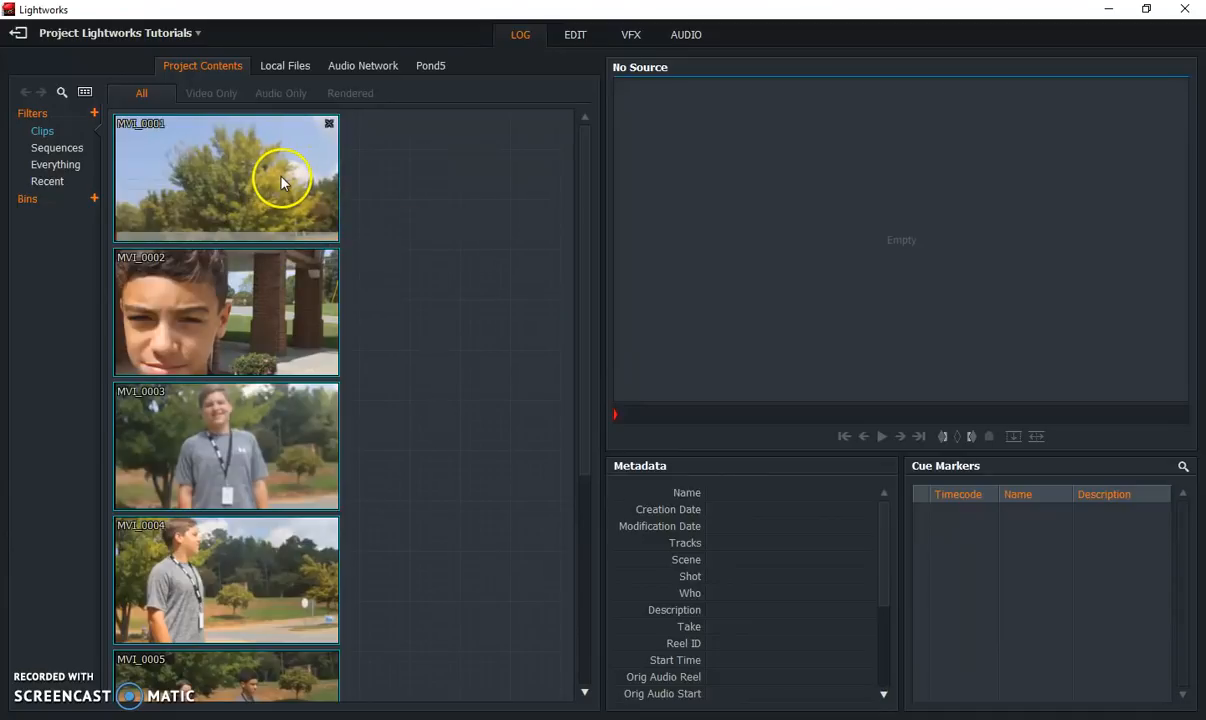
Switch to the Edit workspace, then make the upper area taller and the sequence viewer wider
click(573, 40)
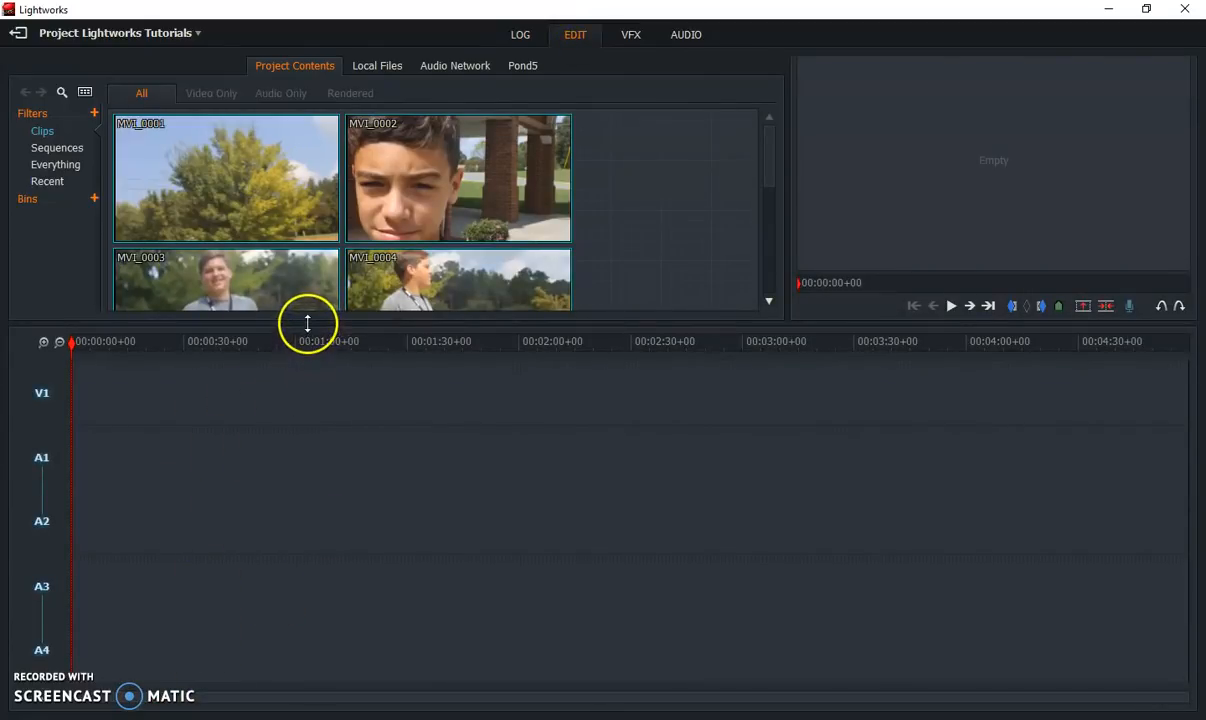
drag(305, 323, 328, 444)
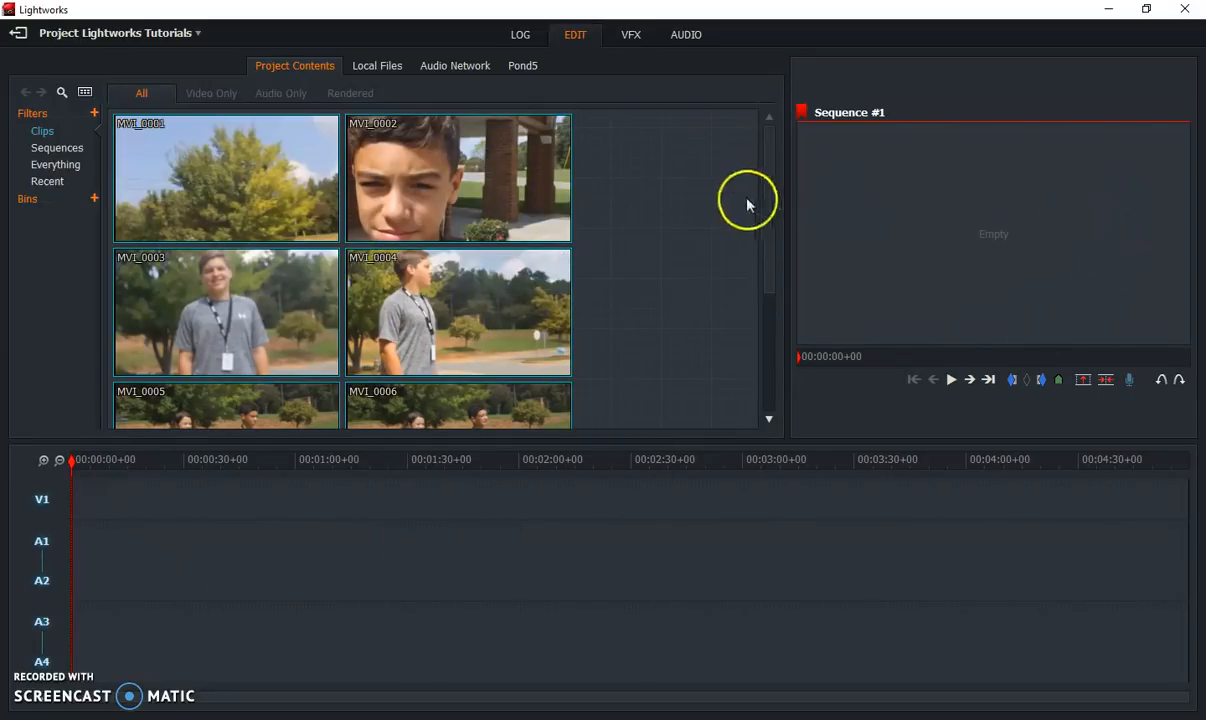
drag(788, 207, 616, 216)
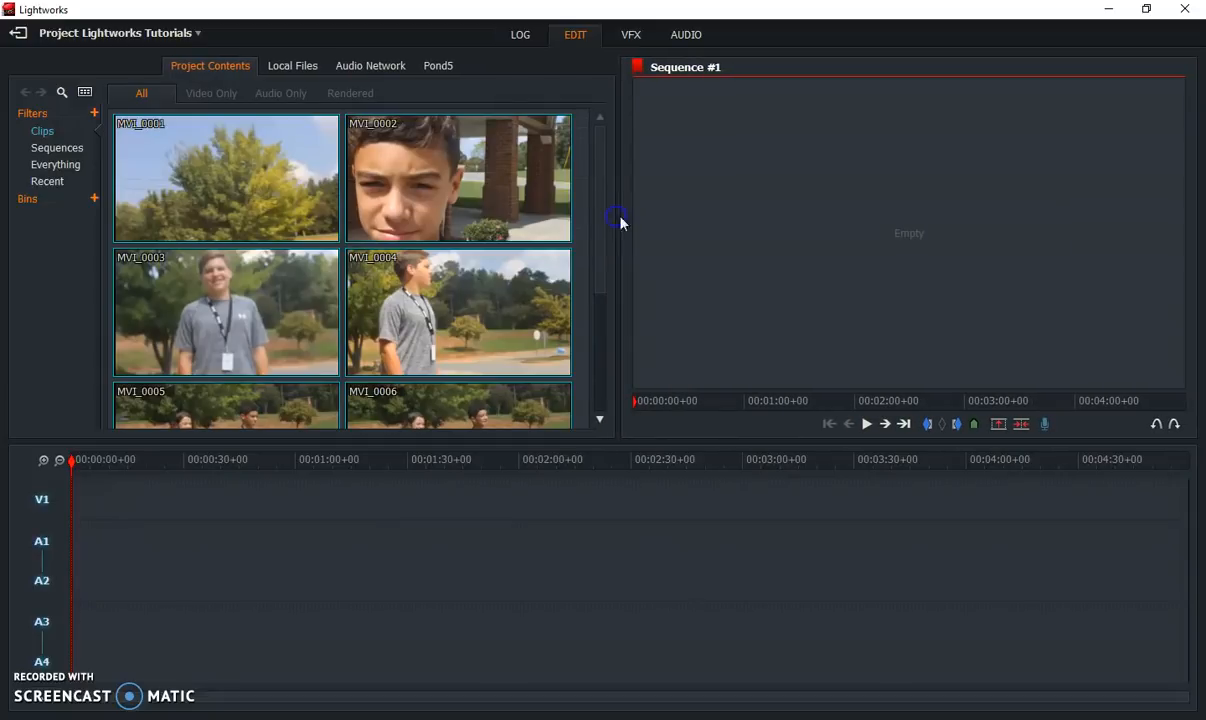
Preview clip MVI_0001, briefly play the empty sequence, and look through the imported clips
click(299, 183)
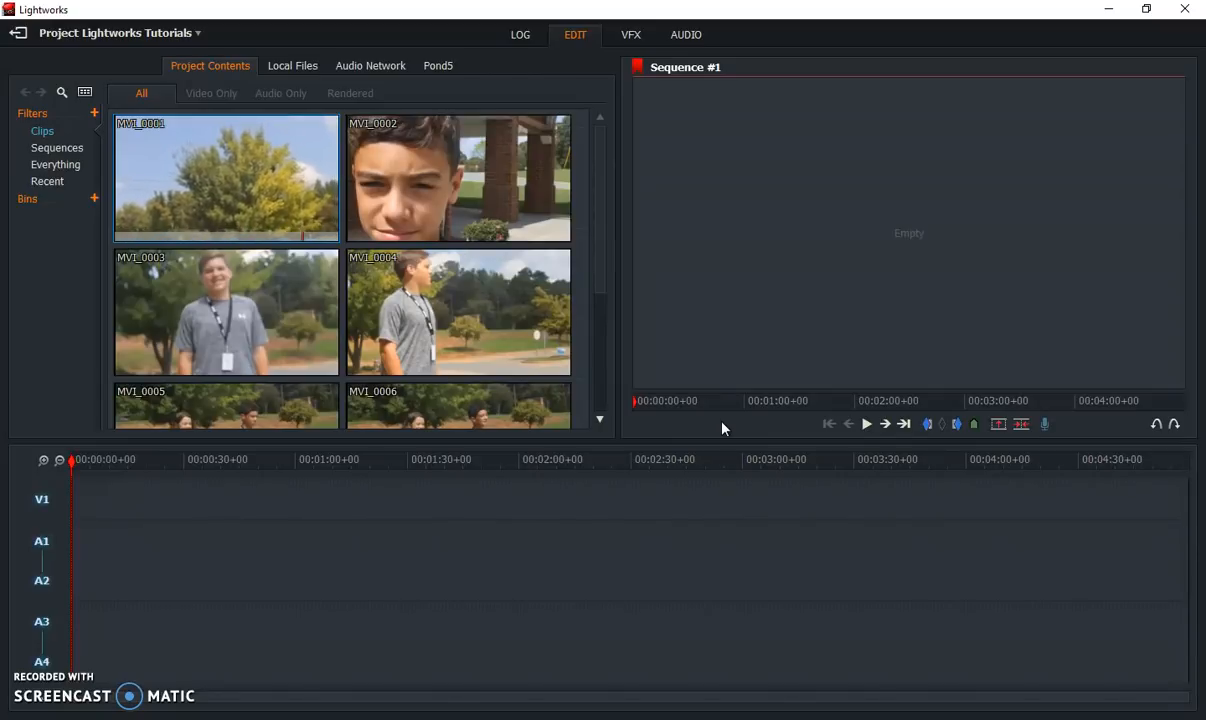
click(764, 408)
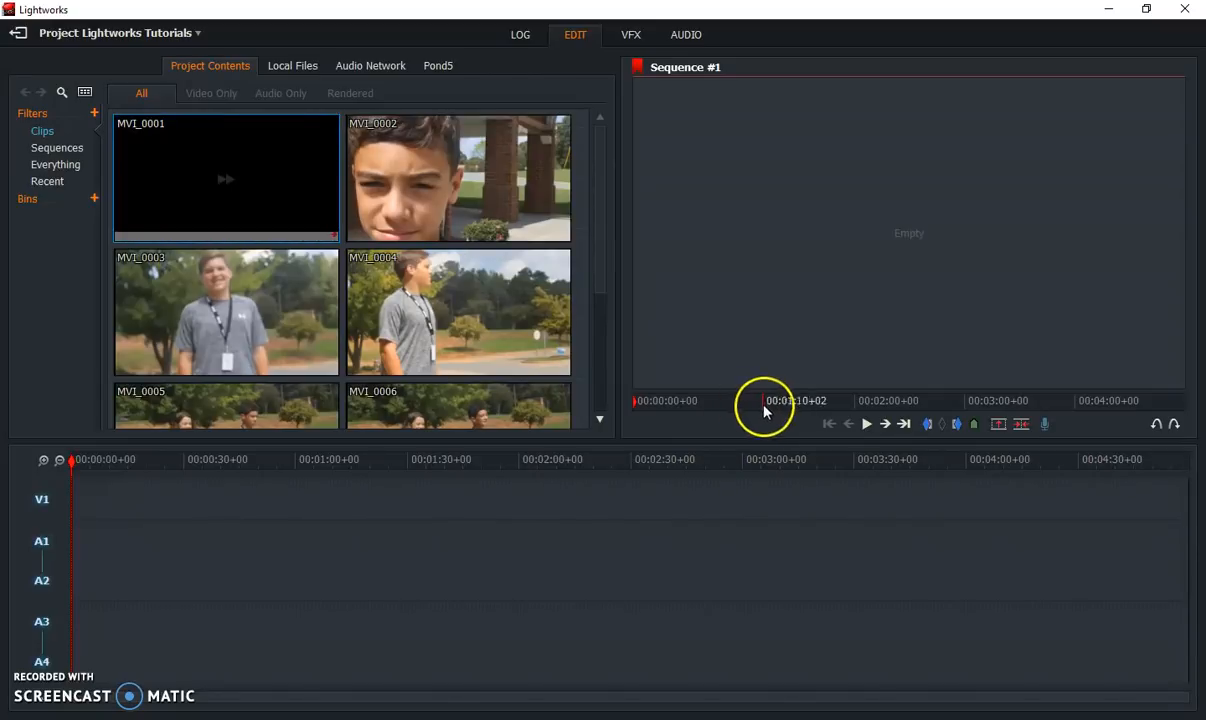
click(864, 424)
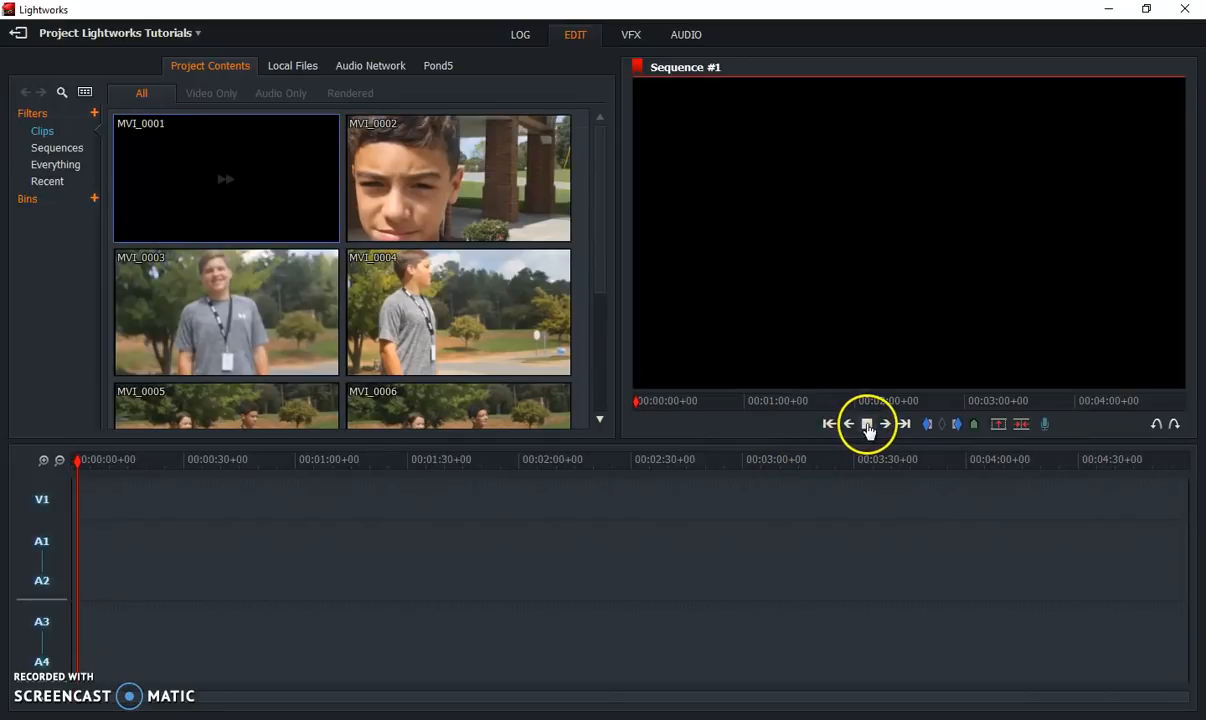
click(868, 428)
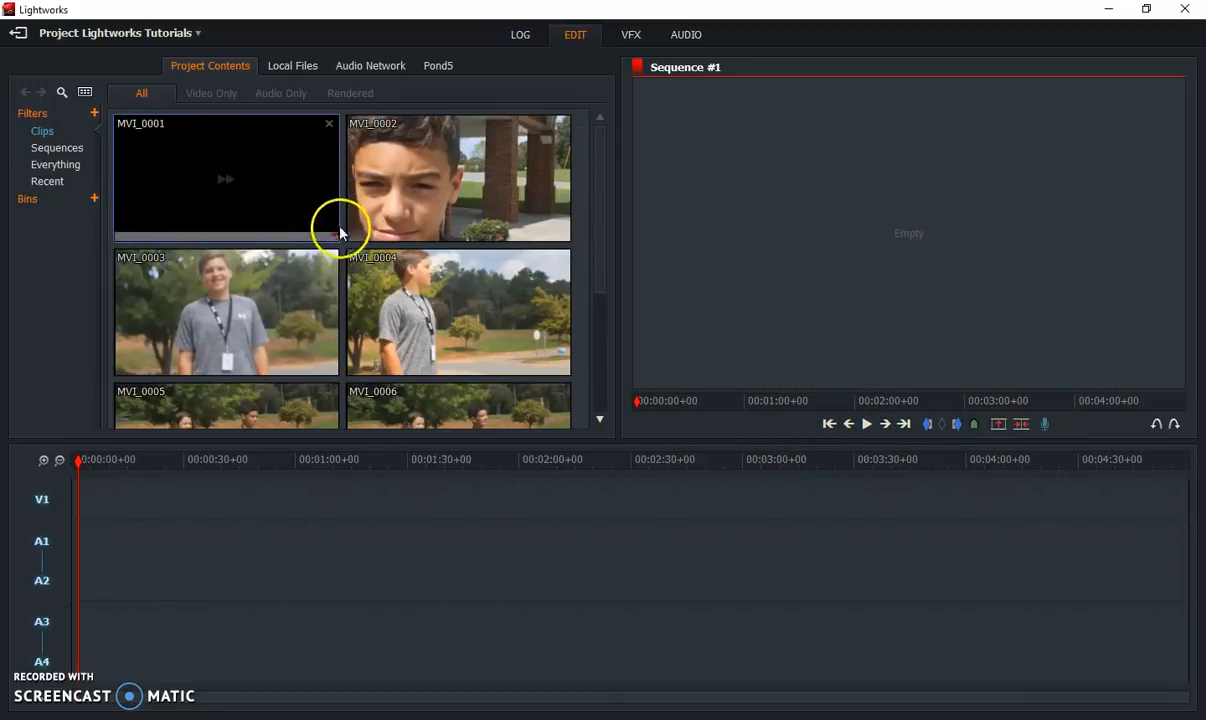
click(268, 175)
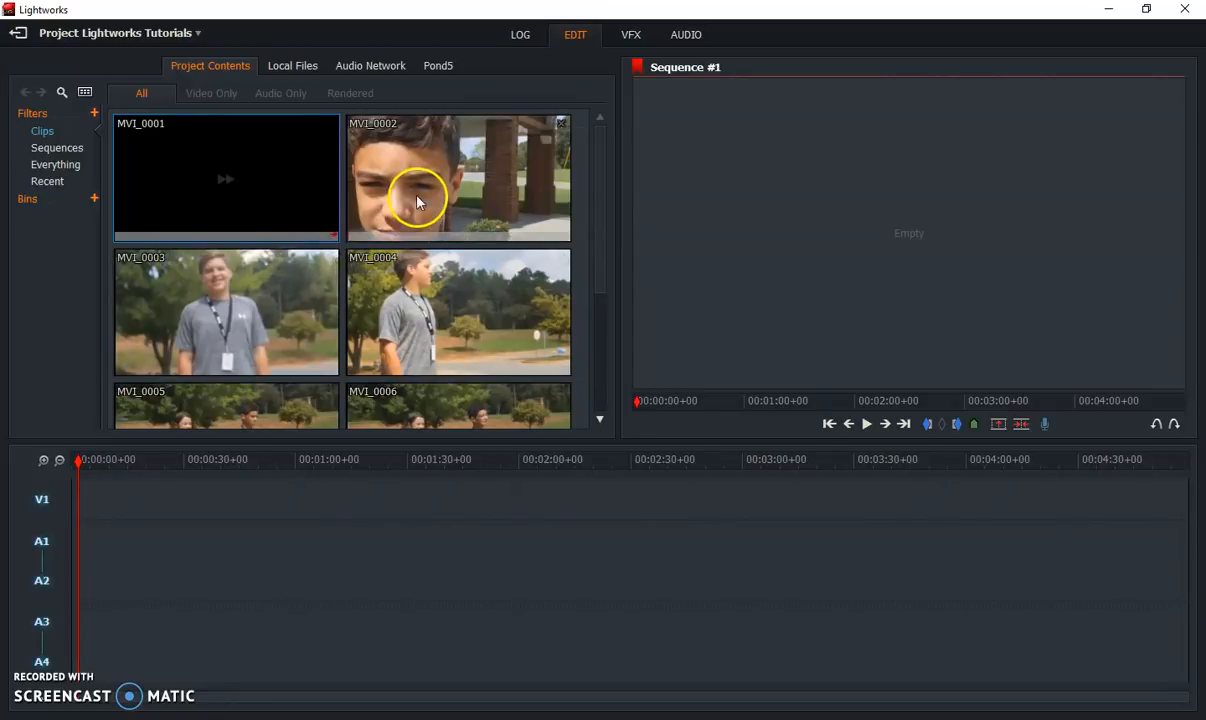
scroll(450, 229, down, 2)
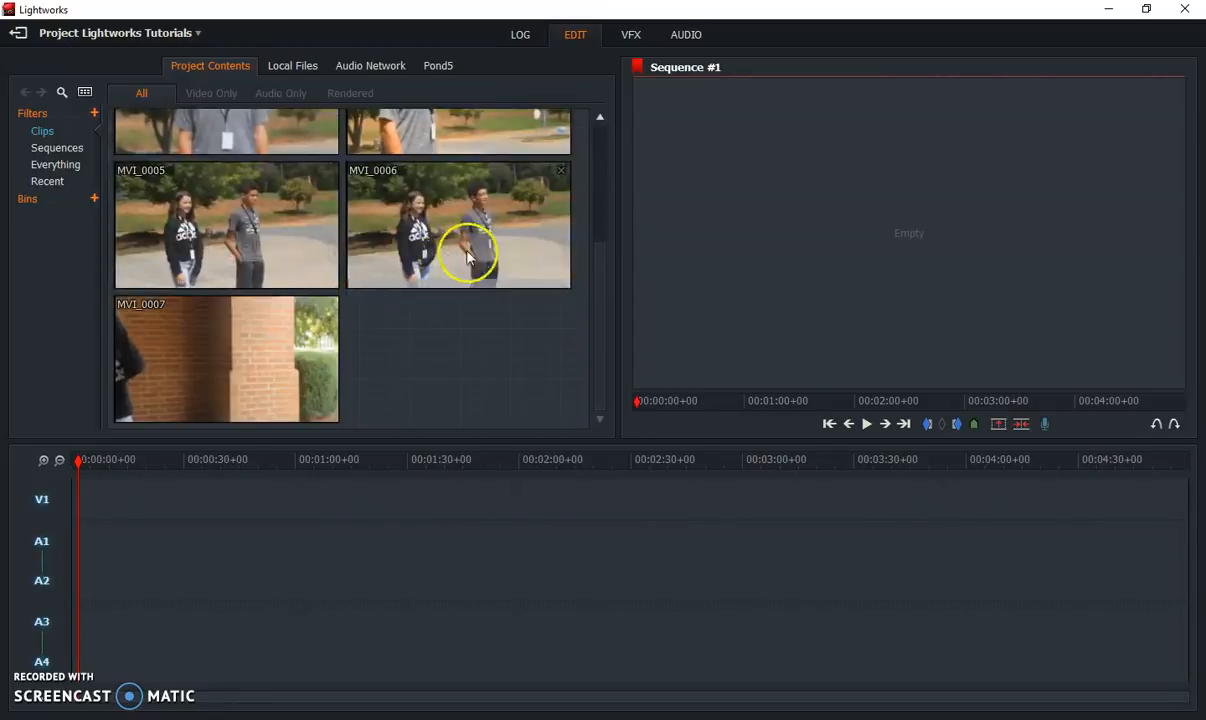
mouse_move(330, 235)
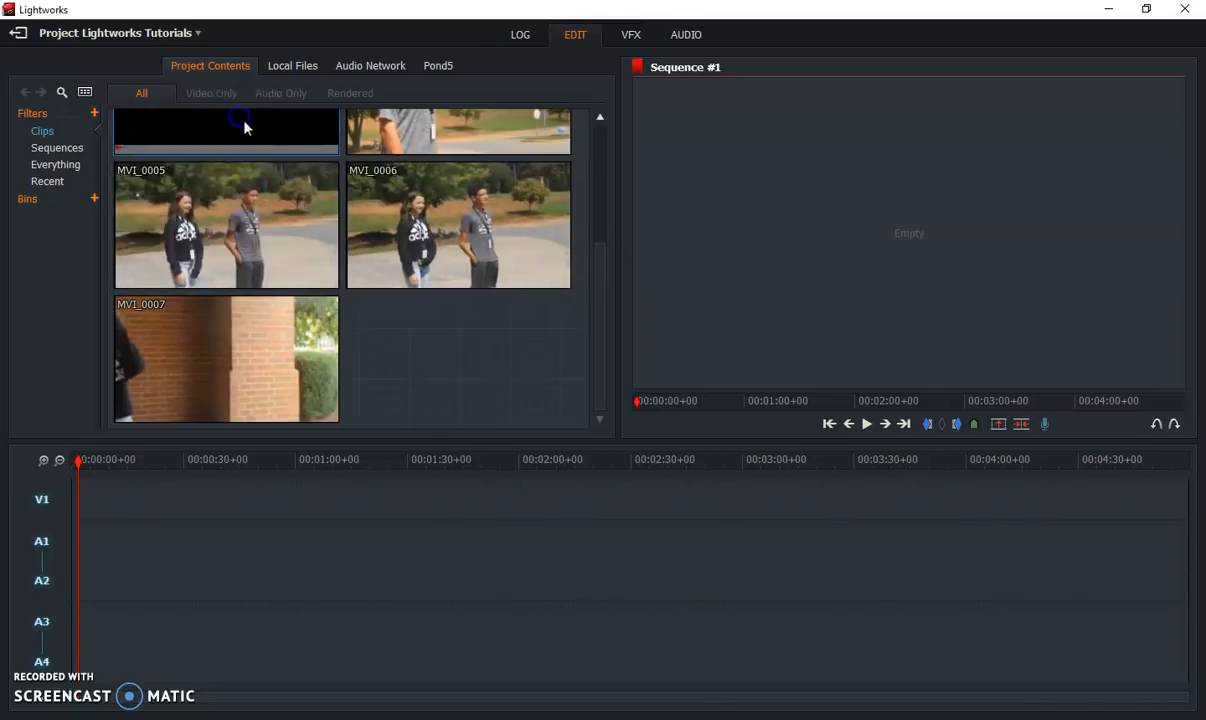
scroll(597, 280, up, 3)
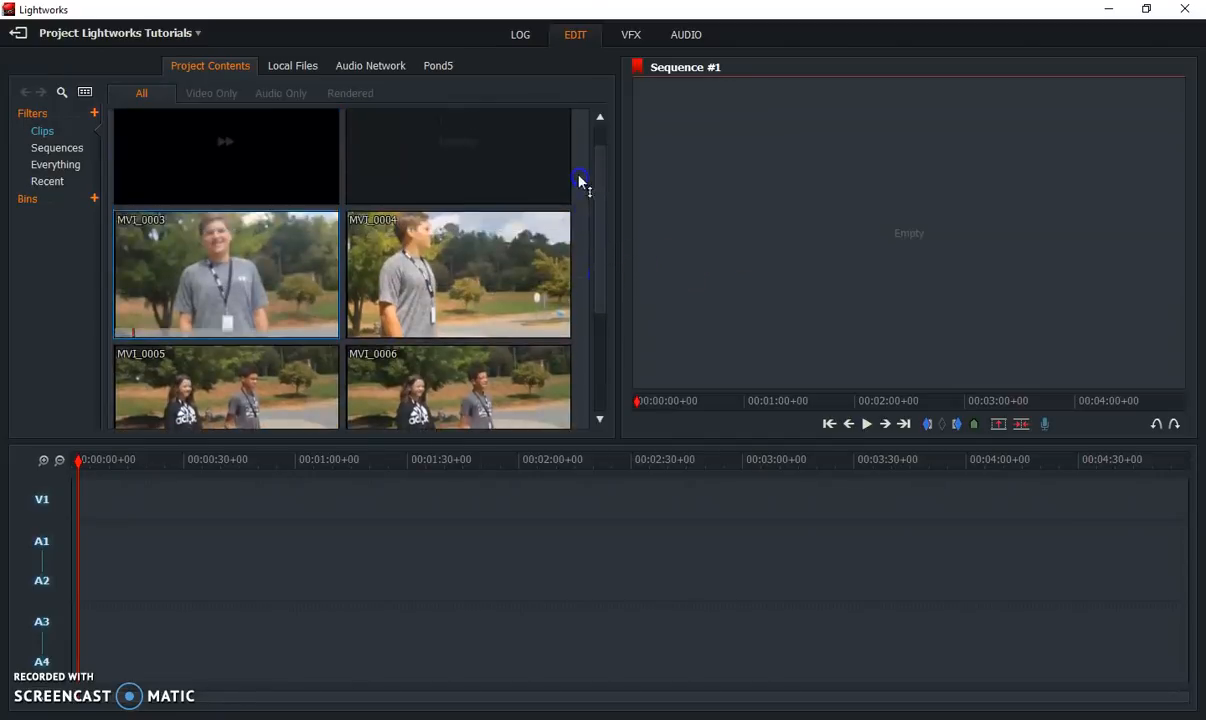
Add the clips MVI_0002, MVI_0003, MVI_0004 and MVI_0006 one after another to the V1 and A1 tracks of the sequence
drag(473, 158, 300, 528)
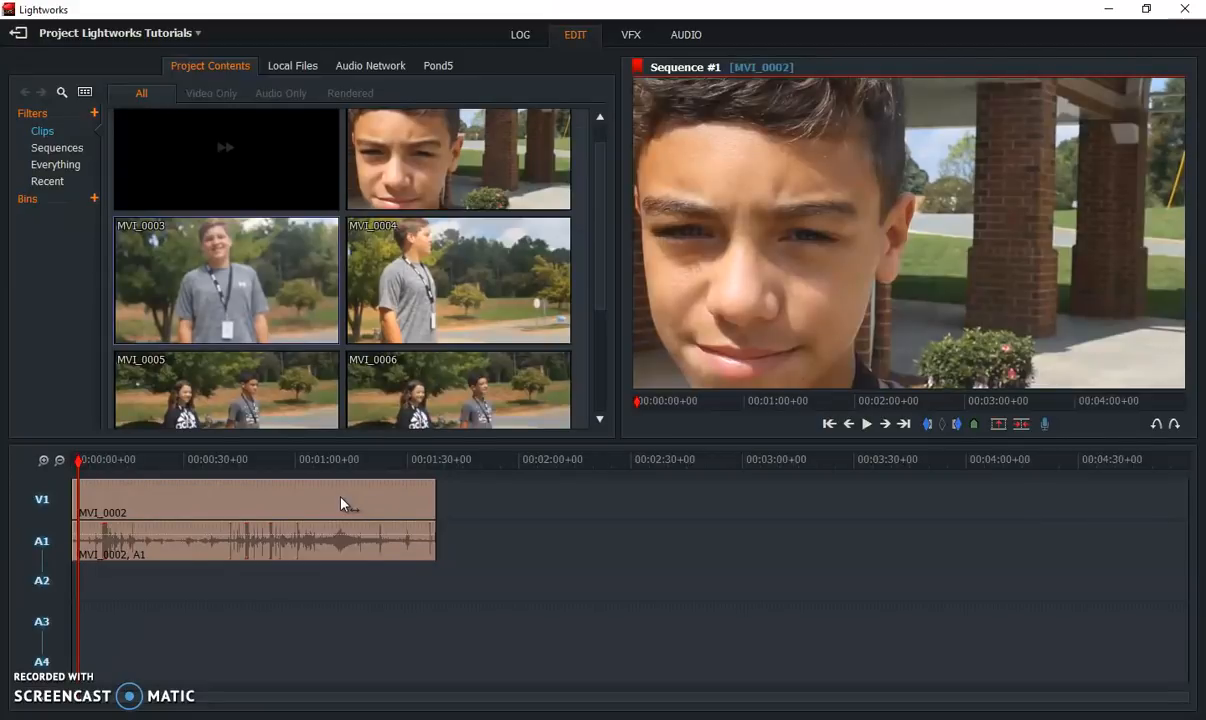
drag(321, 314, 439, 533)
mouse_move(422, 256)
mouse_down()
mouse_move(560, 425)
mouse_move(575, 519)
mouse_move(440, 537)
mouse_move(485, 541)
mouse_move(451, 545)
mouse_up()
drag(429, 385, 442, 523)
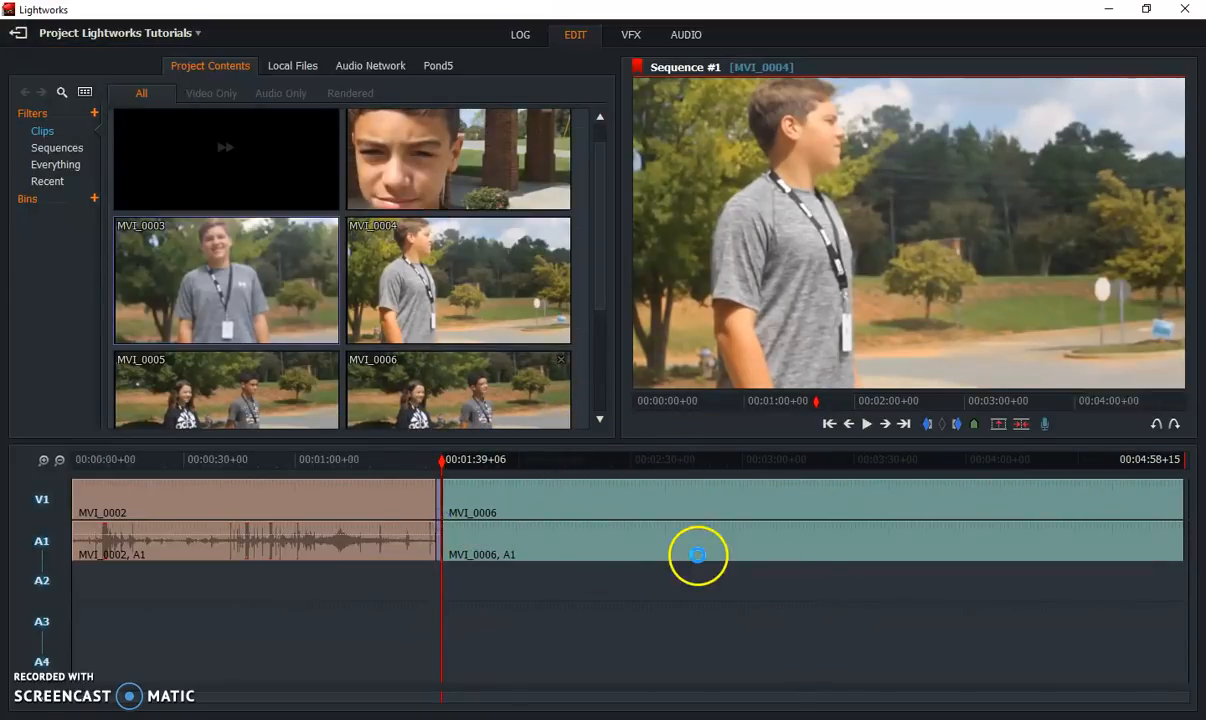